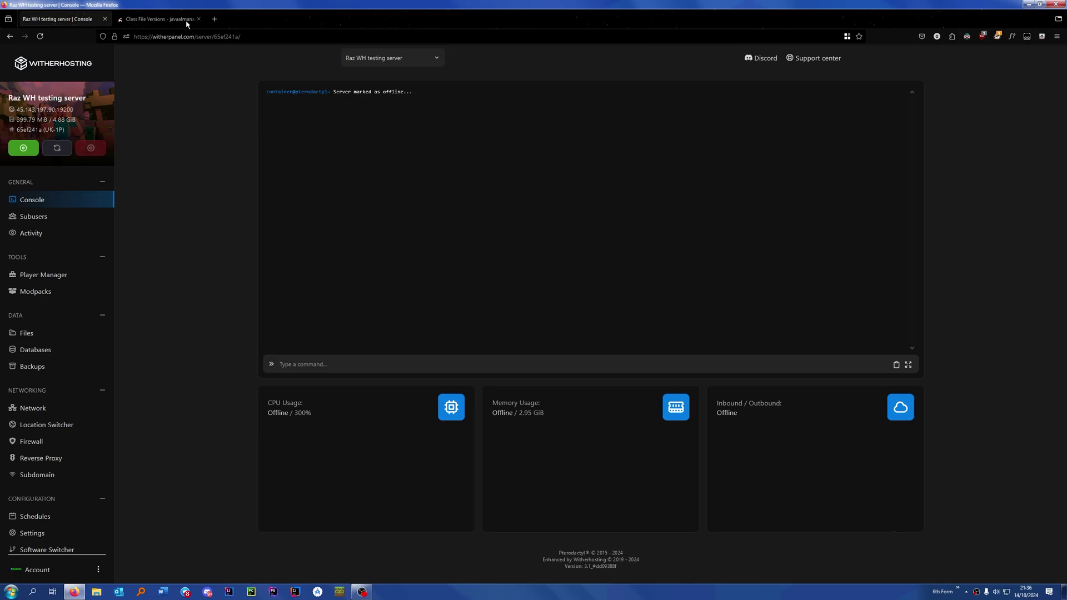
Step: Start the server, dismiss the Java version prompt unchanged, and highlight the Java 17 error
{"action": "left_click", "coordinate": [23, 149]}
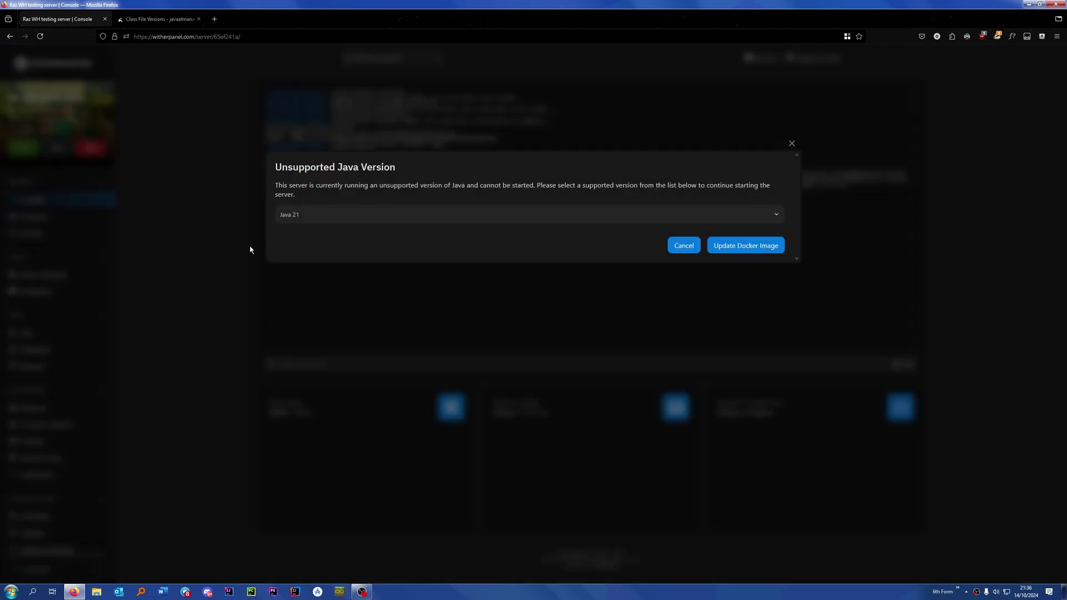
{"action": "left_click", "coordinate": [370, 216]}
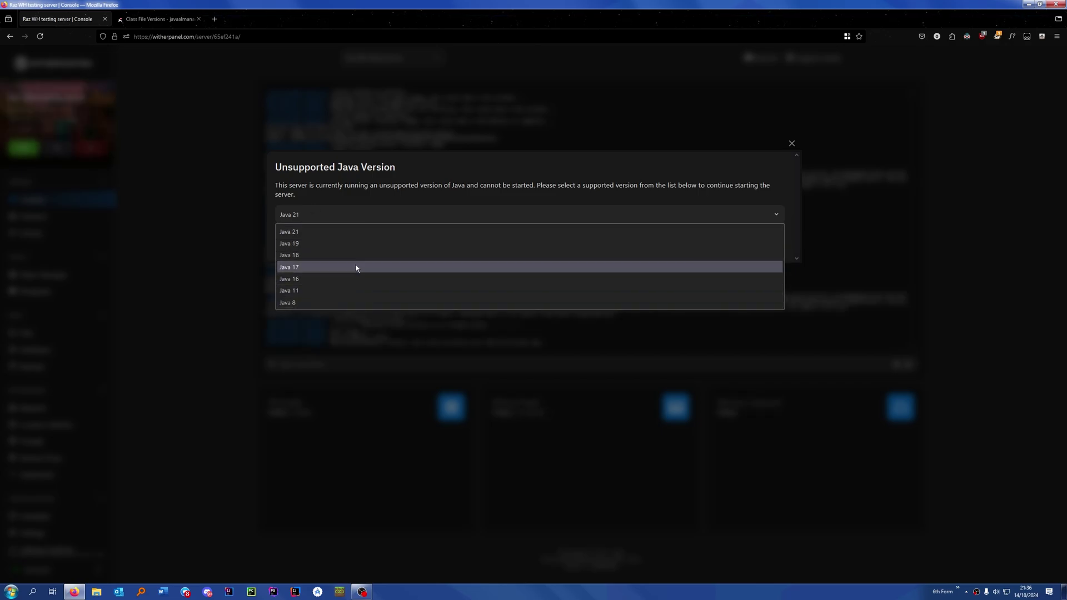
{"action": "left_click", "coordinate": [341, 231]}
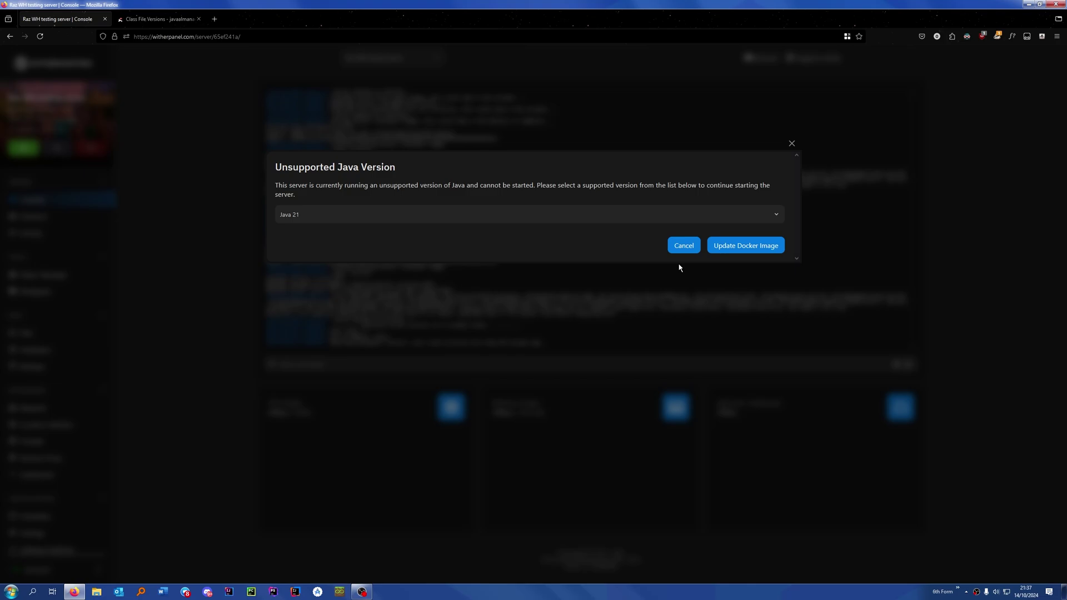
{"action": "left_click", "coordinate": [683, 246]}
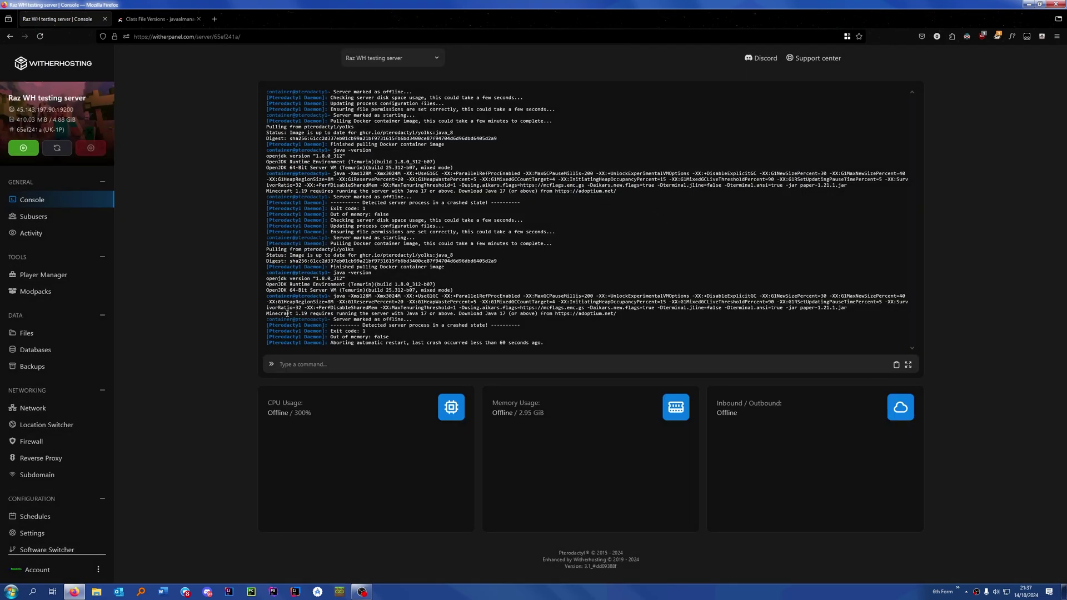
{"action": "left_click_drag", "start_coordinate": [267, 313], "coordinate": [464, 314]}
{"action": "left_click", "coordinate": [464, 313]}
Step: View the javaalmanac.io Class File Versions table for Java 1.0 through Java 24
{"action": "left_click", "coordinate": [158, 19]}
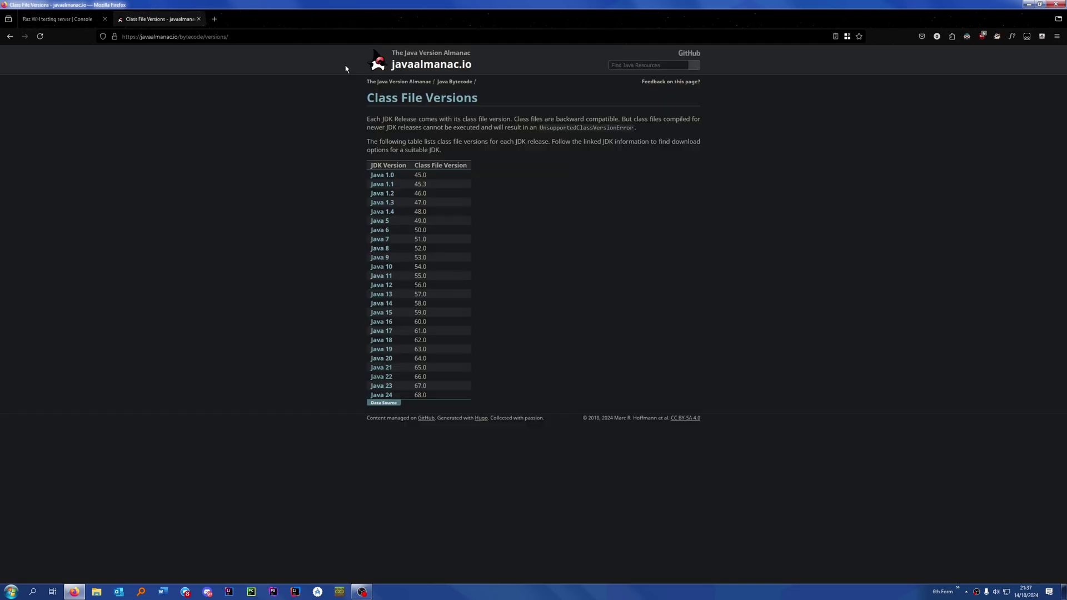
{"action": "left_click", "coordinate": [151, 36]}
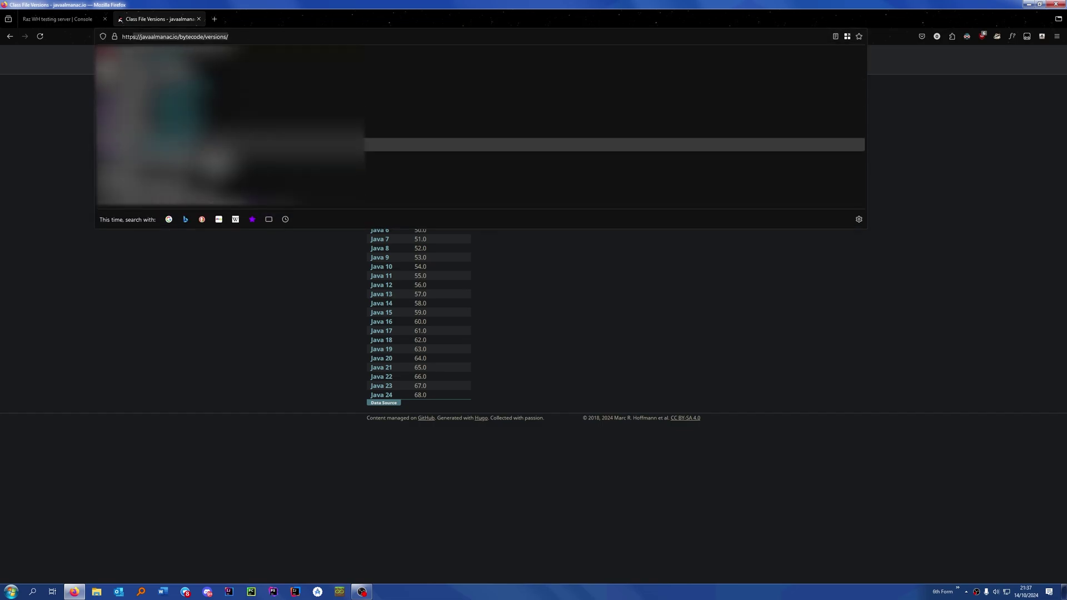
{"action": "left_click", "coordinate": [231, 306]}
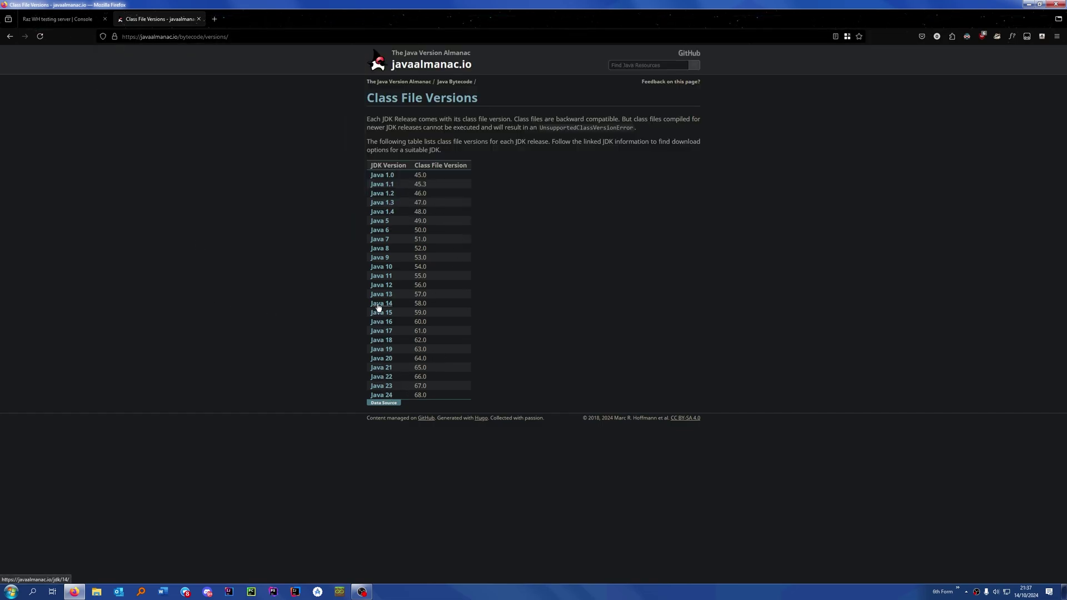
Step: Return to the panel and open the server's Startup page, showing the Java 8 image
{"action": "left_click", "coordinate": [46, 18]}
{"action": "scroll", "coordinate": [75, 335], "scroll_direction": "down", "scroll_amount": 2}
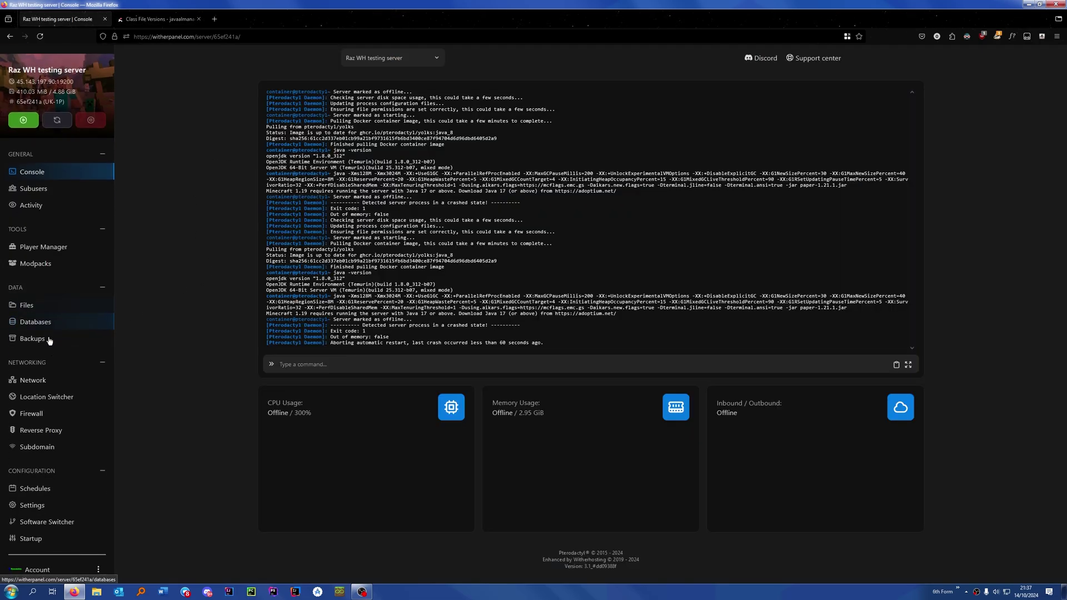
{"action": "left_click", "coordinate": [39, 519]}
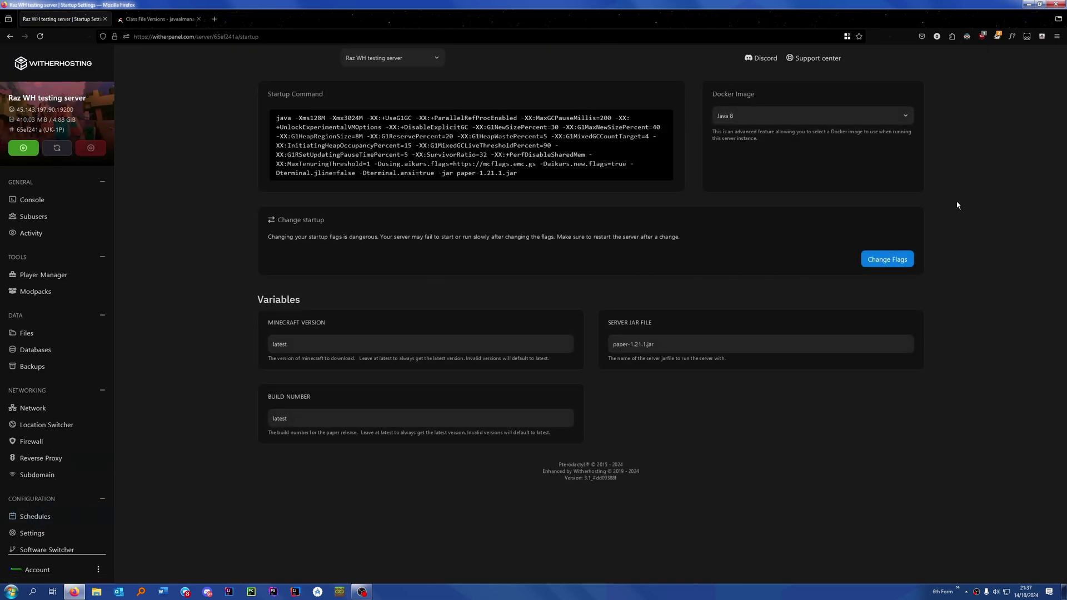
Step: Change the server's Docker image from Java 8 to Java 21
{"action": "left_click", "coordinate": [756, 115]}
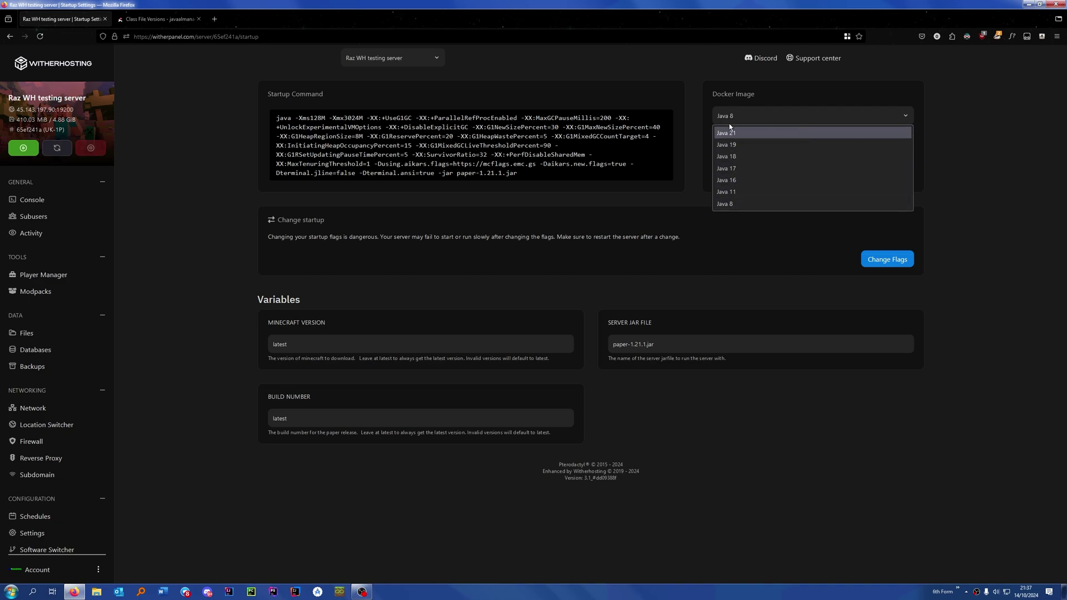
{"action": "left_click", "coordinate": [747, 132]}
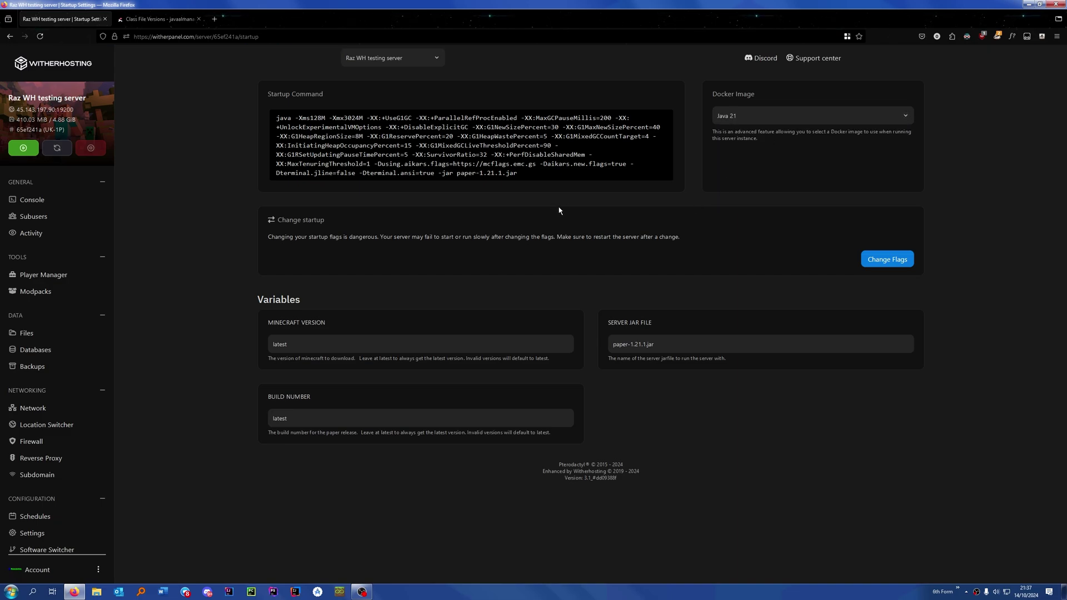
Step: Go back to the console and start the server on the Java 21 image
{"action": "left_click", "coordinate": [38, 201]}
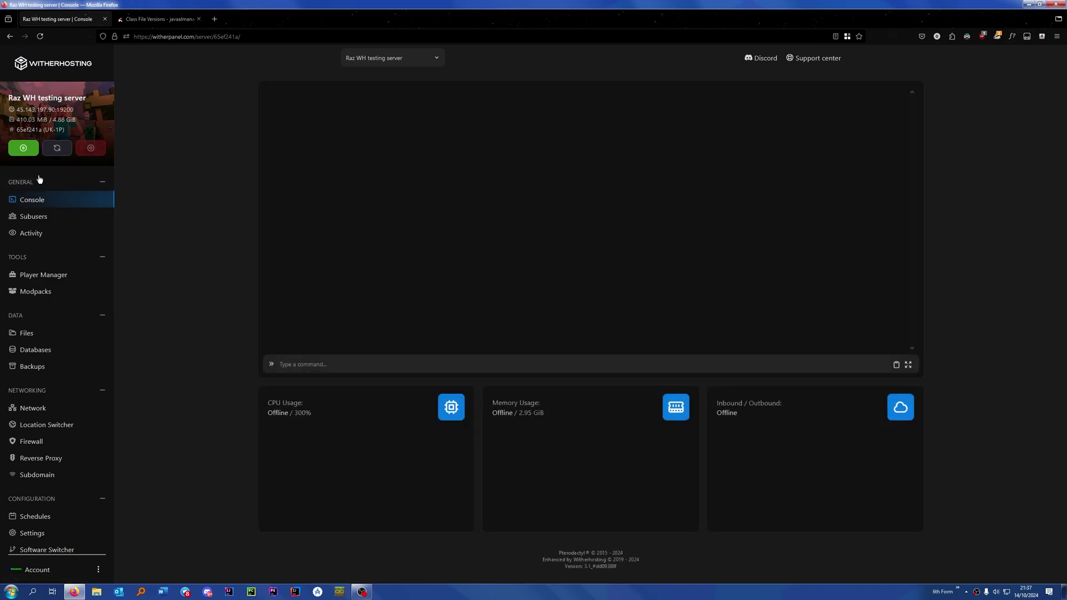
{"action": "left_click", "coordinate": [24, 149]}
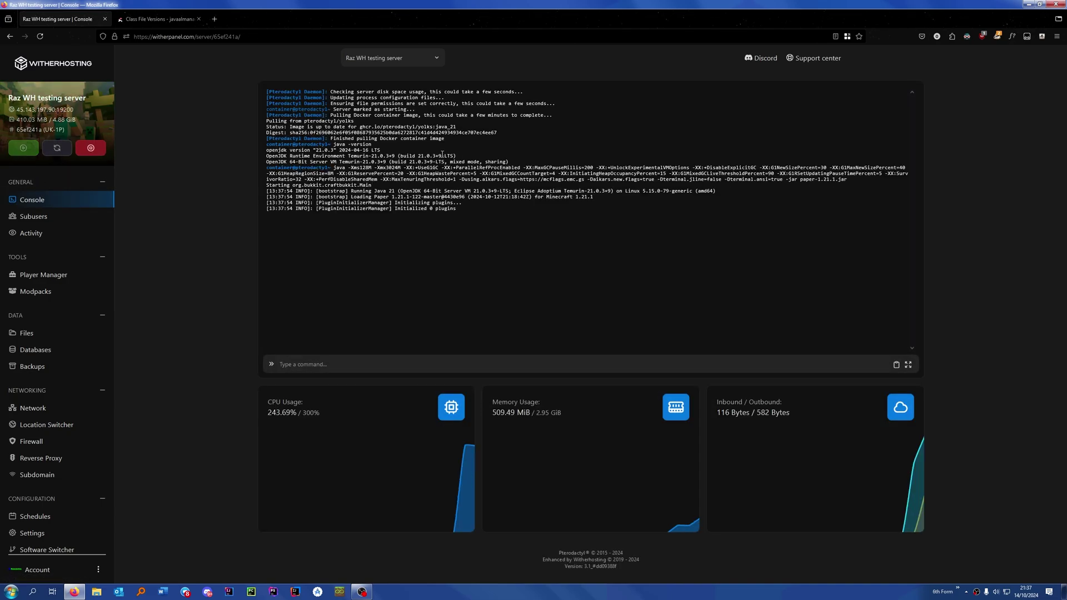